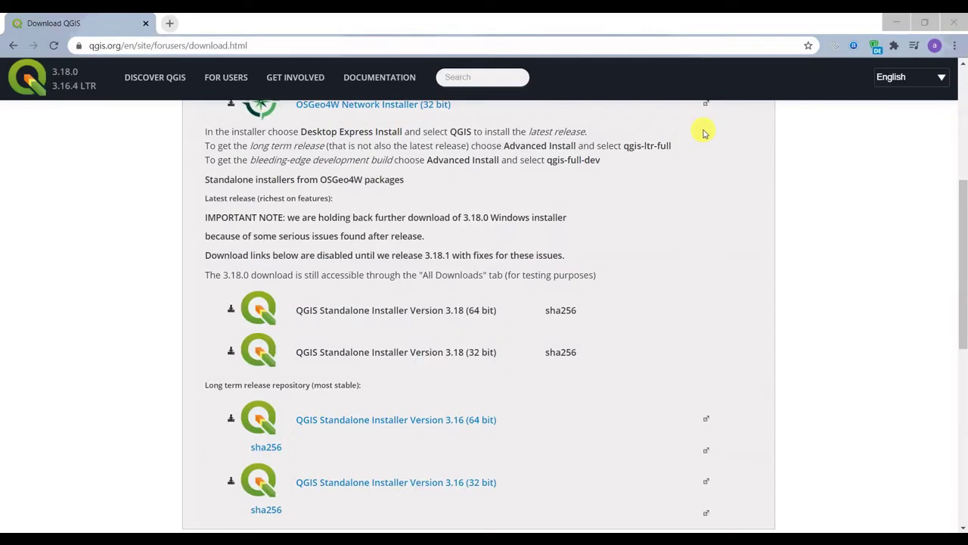
Step: Scroll back to the top of the Download QGIS page listing the 3.18 and 3.16 installers
{"action": "left_click_drag", "start_coordinate": [963, 201], "coordinate": [963, 87]}
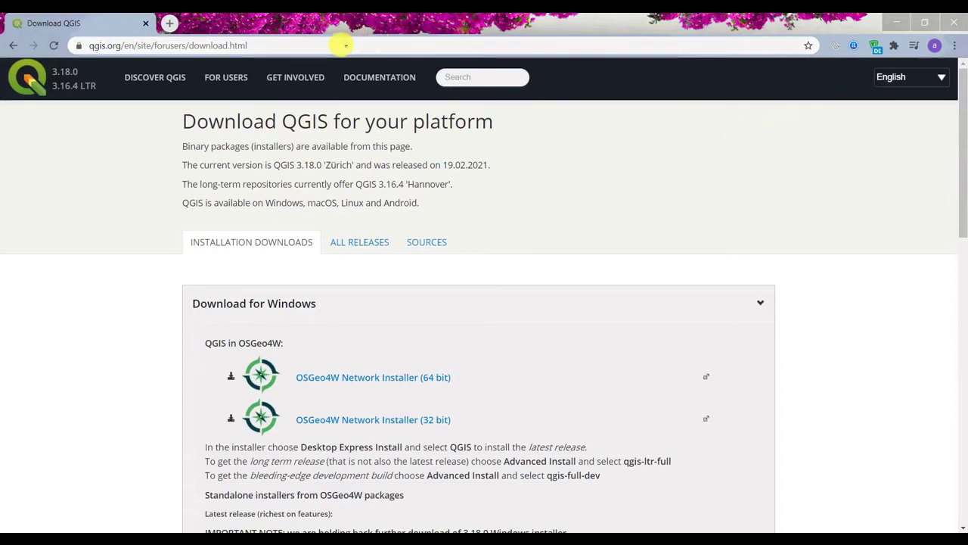
Step: Go to the qgis.org home page via the QGIS logo, check its https address, and scroll down
{"action": "left_click", "coordinate": [340, 44]}
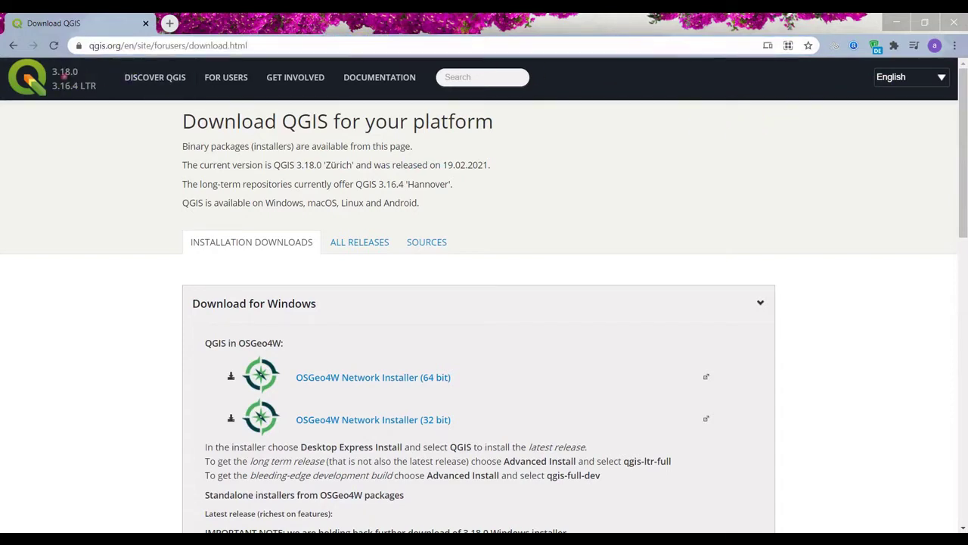
{"action": "left_click", "coordinate": [30, 73]}
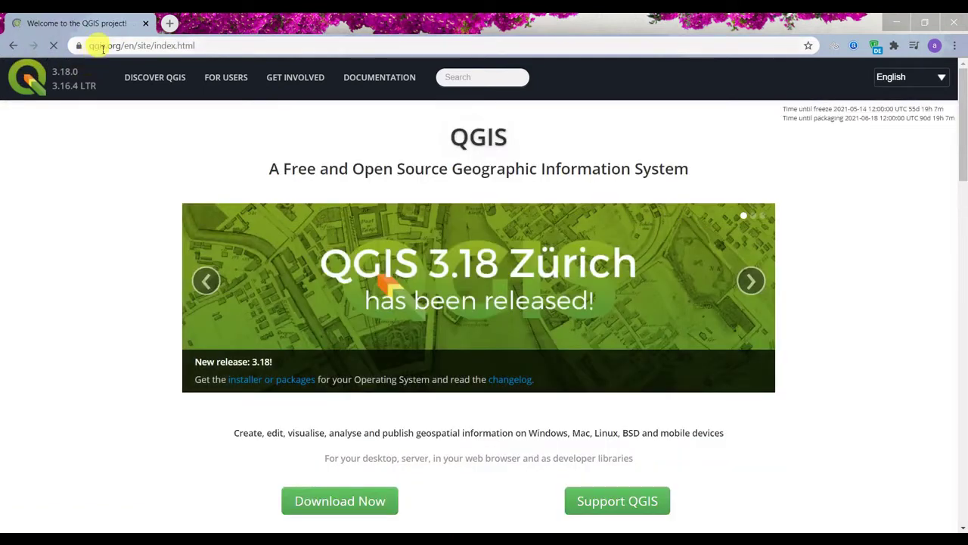
{"action": "left_click", "coordinate": [102, 47]}
{"action": "left_click", "coordinate": [95, 46]}
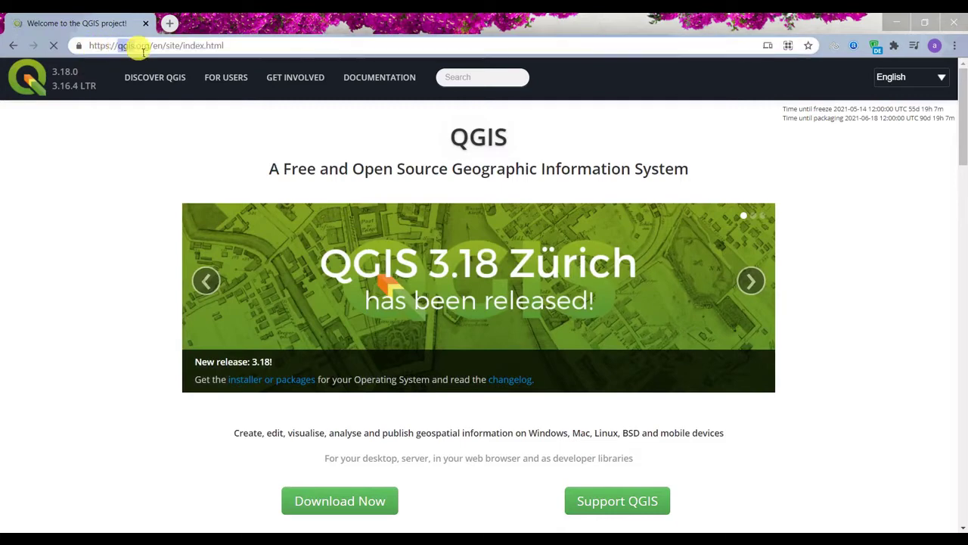
{"action": "left_click", "coordinate": [95, 225]}
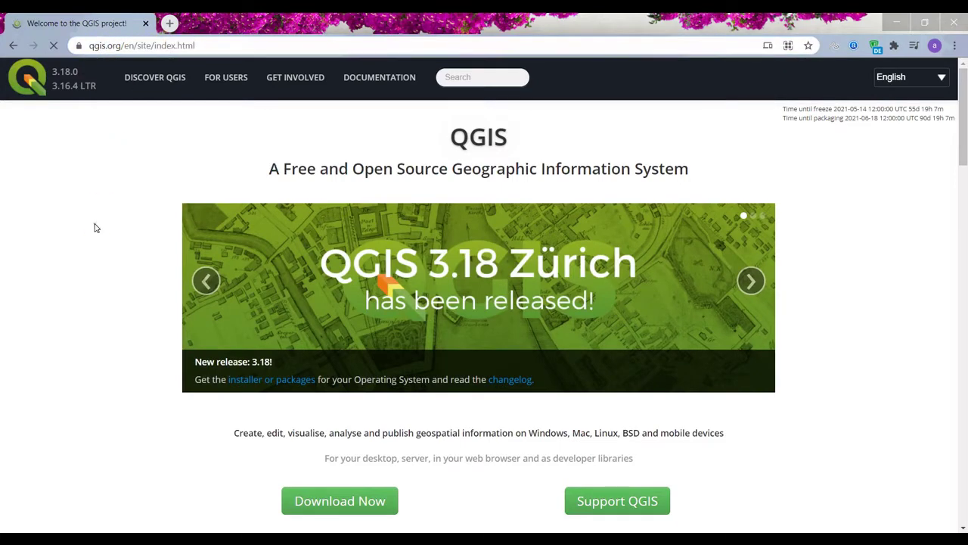
{"action": "scroll", "coordinate": [288, 317], "scroll_direction": "down", "scroll_amount": 2}
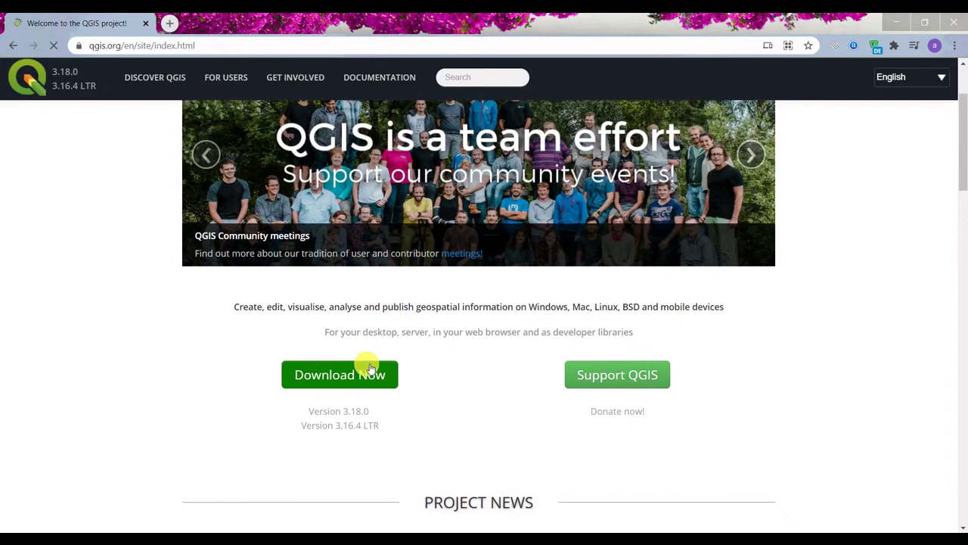
Step: Open the download page with Download Now and scroll to the Download for Windows installer links
{"action": "left_click", "coordinate": [346, 375]}
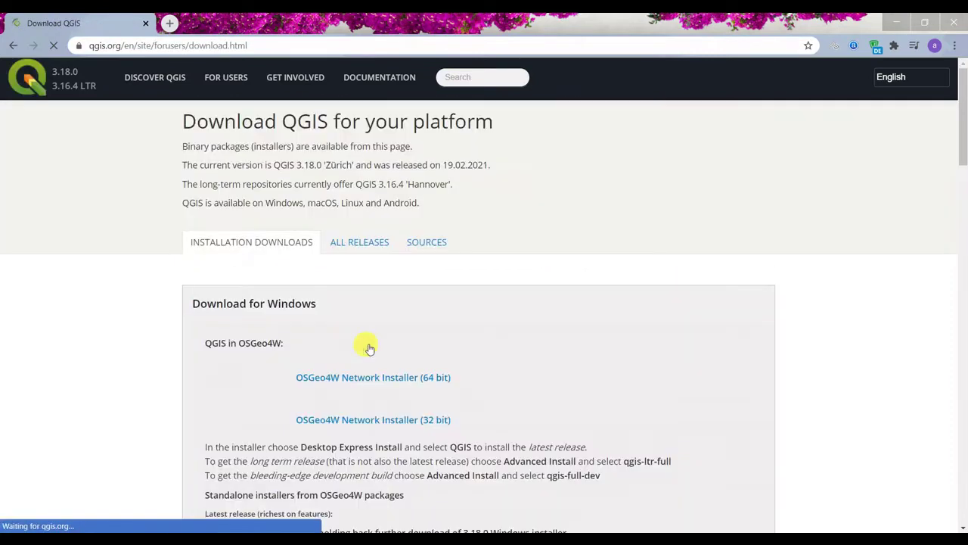
{"action": "left_click", "coordinate": [963, 137]}
{"action": "left_click_drag", "start_coordinate": [963, 137], "coordinate": [964, 167]}
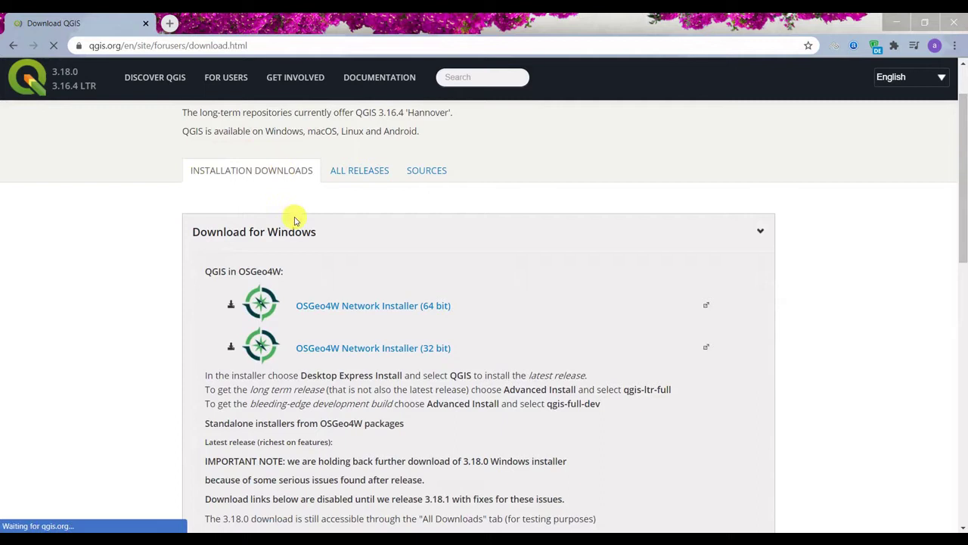
{"action": "scroll", "coordinate": [352, 231], "scroll_direction": "down", "scroll_amount": 2}
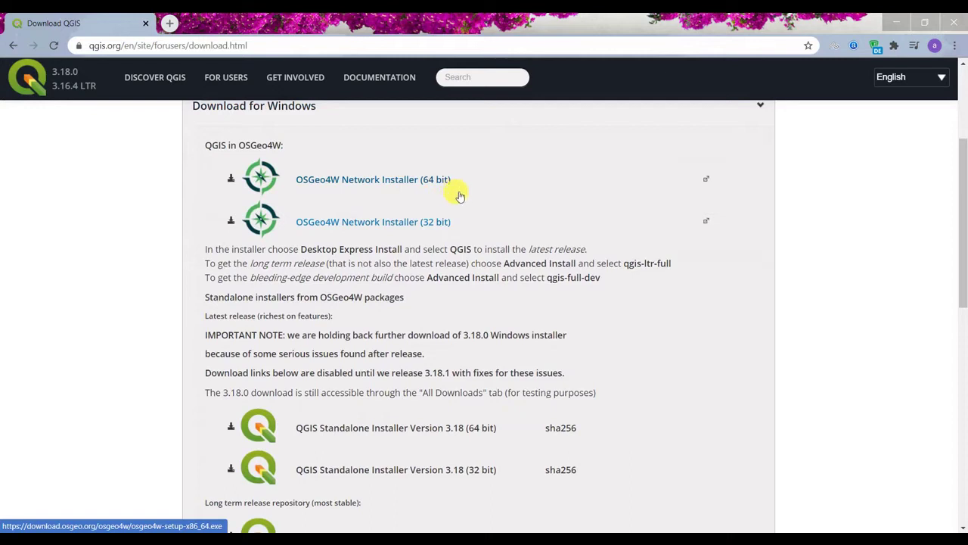
Step: Read the IMPORTANT NOTE on withheld 3.18 installers, then scroll to the 3.16 long-term release list
{"action": "scroll", "coordinate": [501, 205], "scroll_direction": "down", "scroll_amount": 1}
{"action": "scroll", "coordinate": [506, 208], "scroll_direction": "down", "scroll_amount": 1}
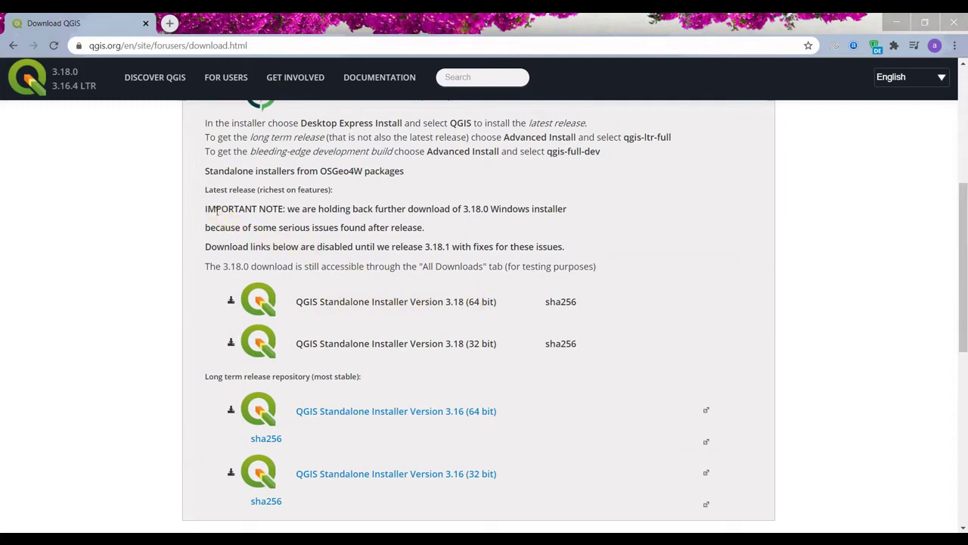
{"action": "left_click_drag", "start_coordinate": [206, 210], "coordinate": [363, 225]}
{"action": "left_click", "coordinate": [456, 228]}
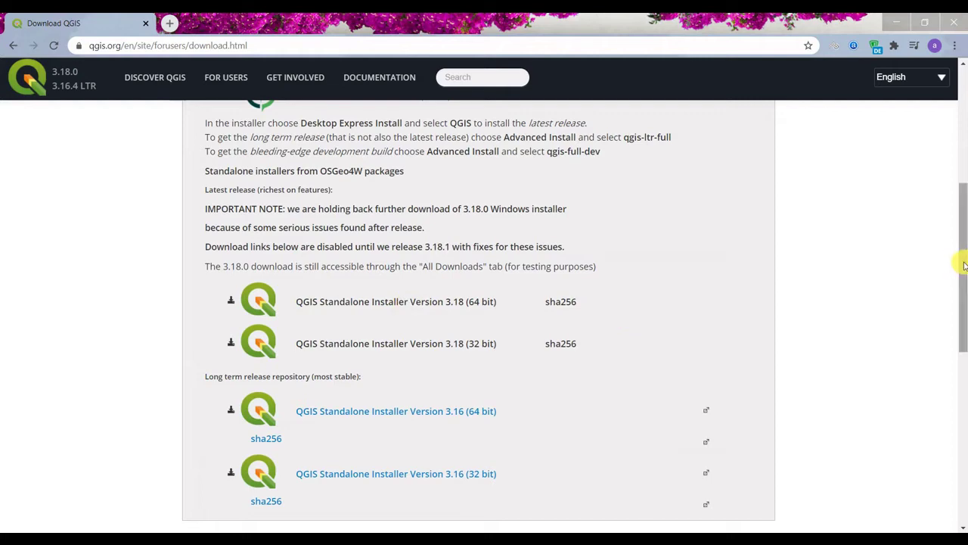
{"action": "mouse_move", "coordinate": [963, 265]}
{"action": "left_mouse_down"}
{"action": "mouse_move", "coordinate": [964, 136]}
{"action": "mouse_move", "coordinate": [964, 248]}
{"action": "left_mouse_up"}
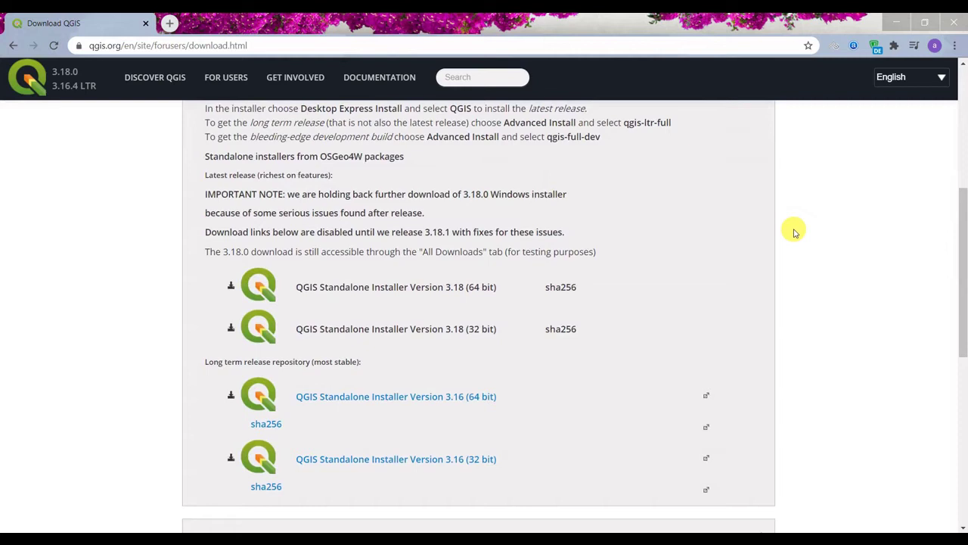
{"action": "scroll", "coordinate": [358, 328], "scroll_direction": "down", "scroll_amount": 2}
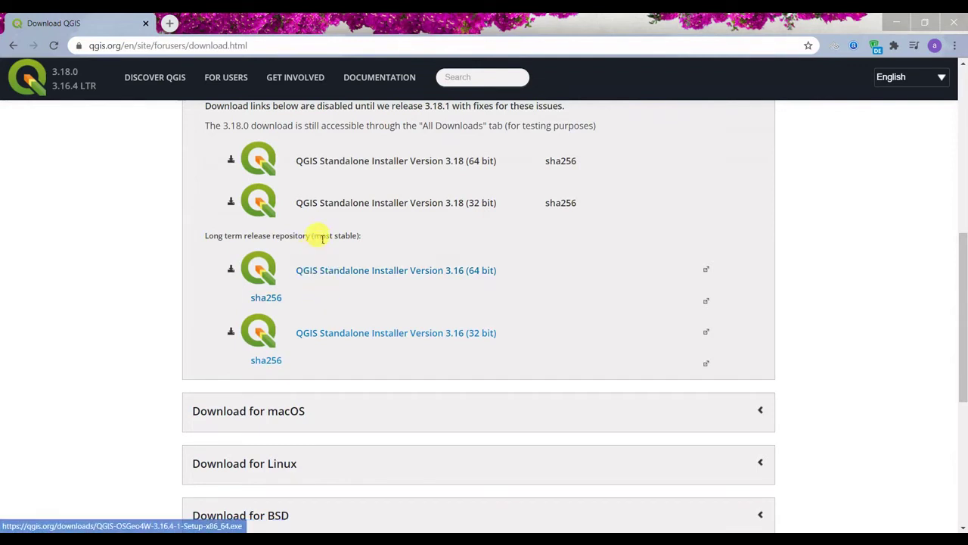
Step: Download the QGIS Standalone Installer Version 3.16 (64 bit) from the long-term release list
{"action": "left_click_drag", "start_coordinate": [321, 238], "coordinate": [350, 236]}
{"action": "left_click", "coordinate": [353, 268]}
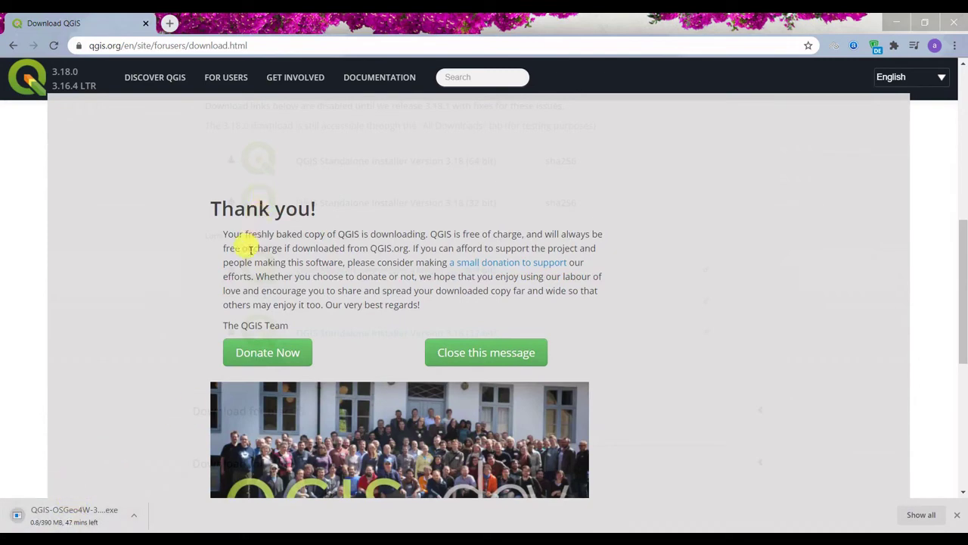
Step: Close the QGIS thank-you message and scroll further down the download page
{"action": "left_click", "coordinate": [520, 353]}
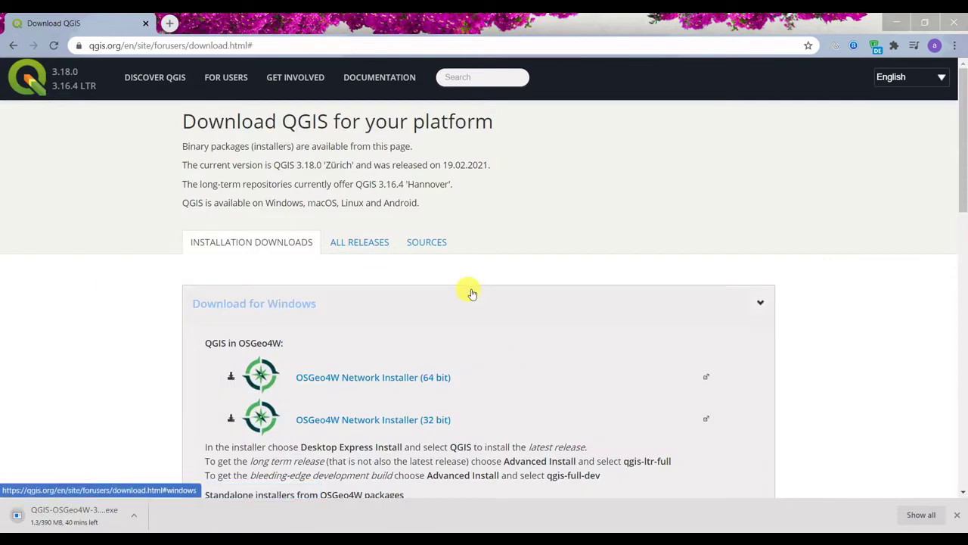
{"action": "scroll", "coordinate": [962, 207], "scroll_direction": "down", "scroll_amount": 3}
{"action": "scroll", "coordinate": [961, 197], "scroll_direction": "down", "scroll_amount": 4}
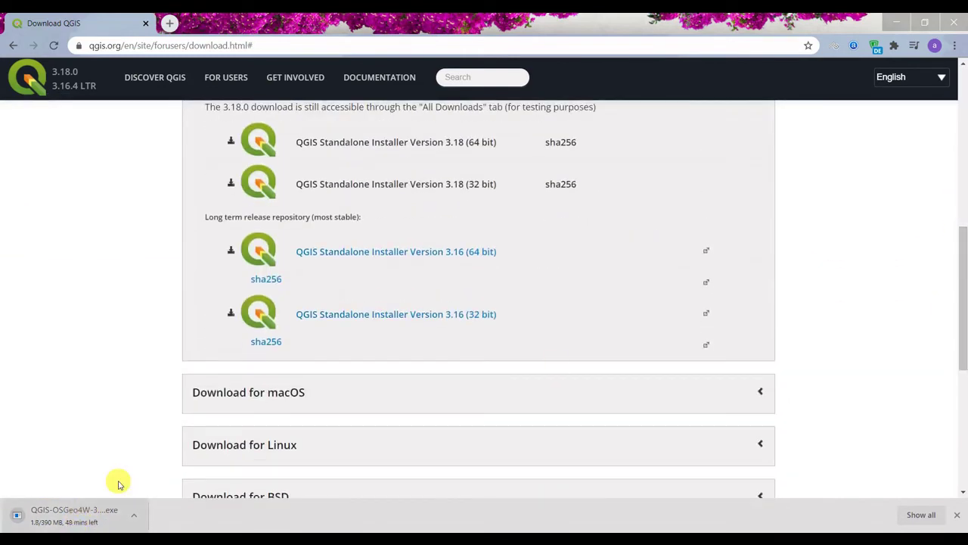
{"action": "scroll", "coordinate": [215, 403], "scroll_direction": "down", "scroll_amount": 2}
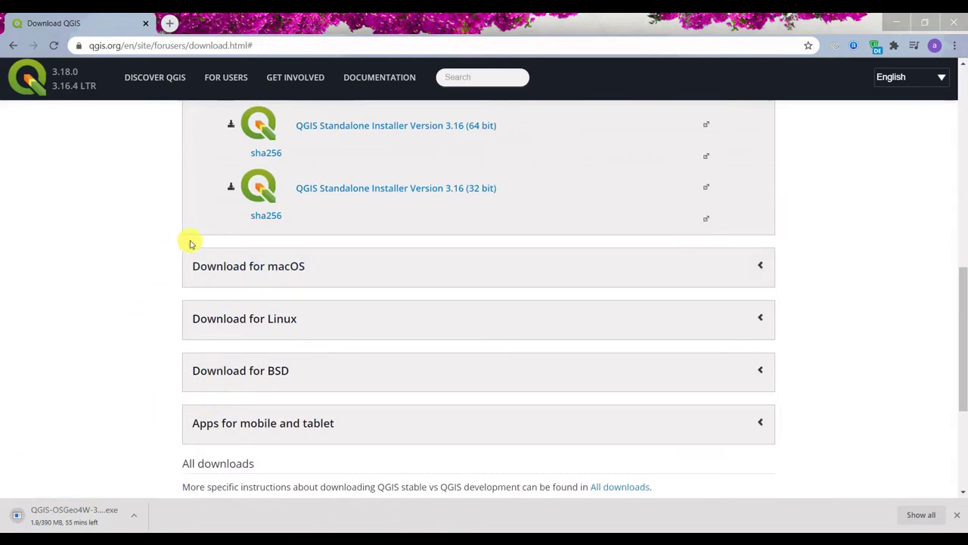
Step: Expand the Download for macOS and Apps for mobile and tablet sections, then return to the top
{"action": "left_click", "coordinate": [591, 273]}
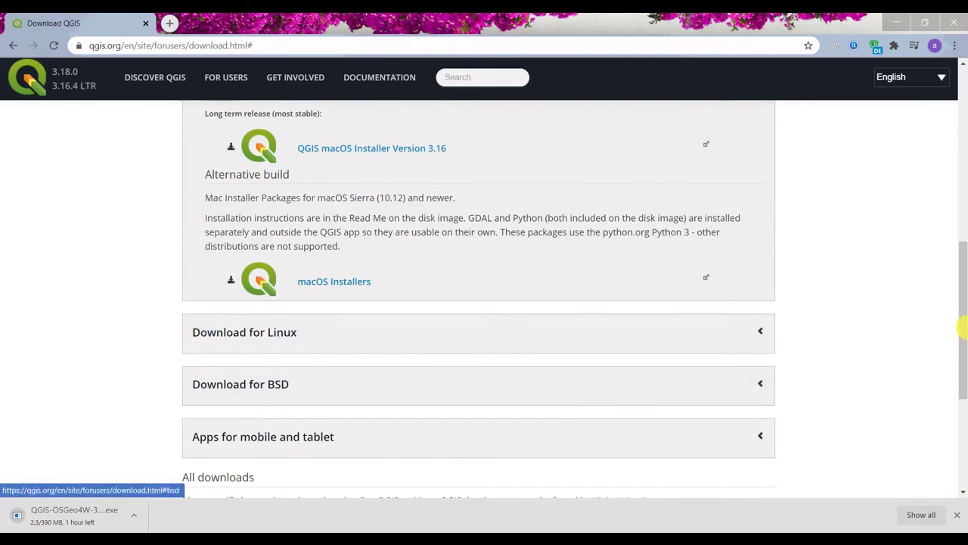
{"action": "scroll", "coordinate": [681, 333], "scroll_direction": "up", "scroll_amount": 4}
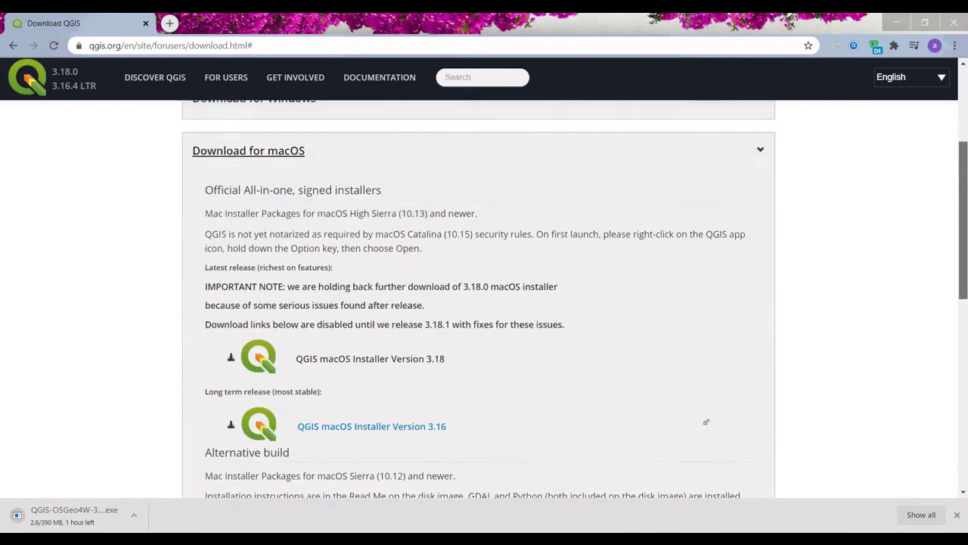
{"action": "scroll", "coordinate": [422, 350], "scroll_direction": "down", "scroll_amount": 6}
{"action": "left_click", "coordinate": [387, 294]}
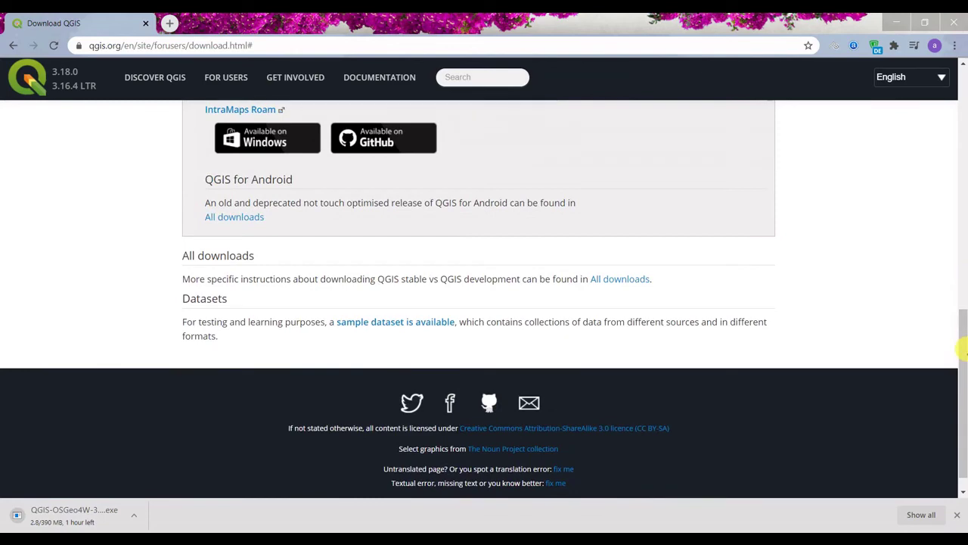
{"action": "left_click_drag", "start_coordinate": [964, 351], "coordinate": [964, 113]}
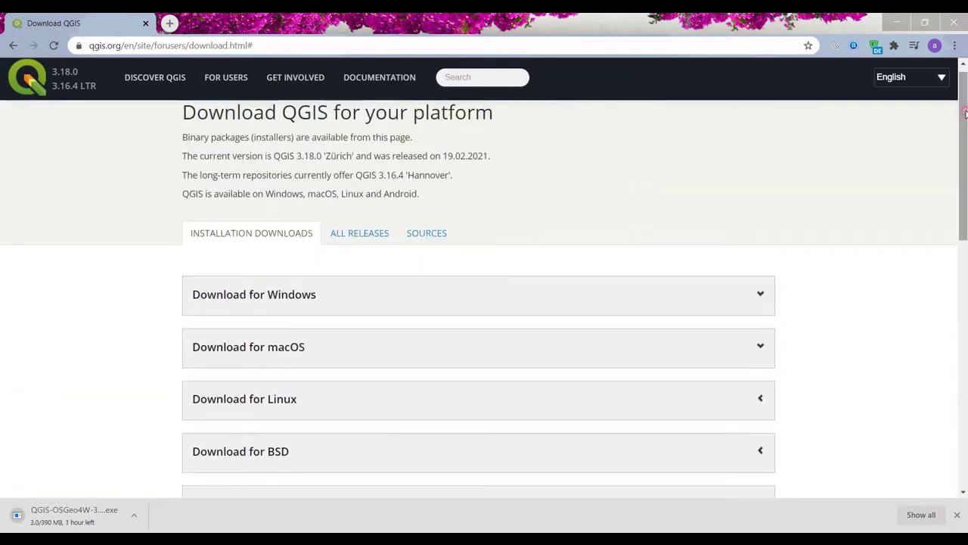
Step: Under ALL RELEASES, follow the 'here' link and scroll the Index of /downloads listing
{"action": "left_click", "coordinate": [354, 237]}
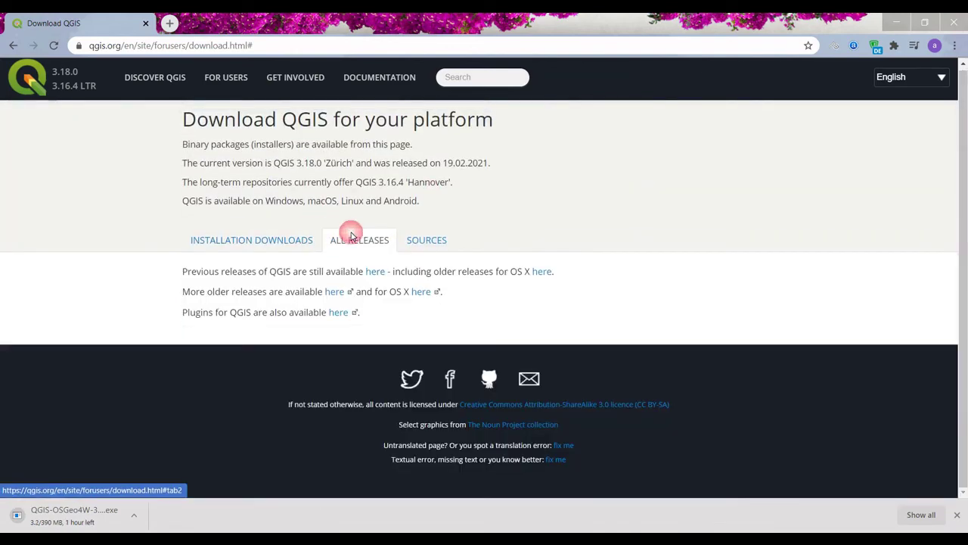
{"action": "left_click", "coordinate": [376, 274]}
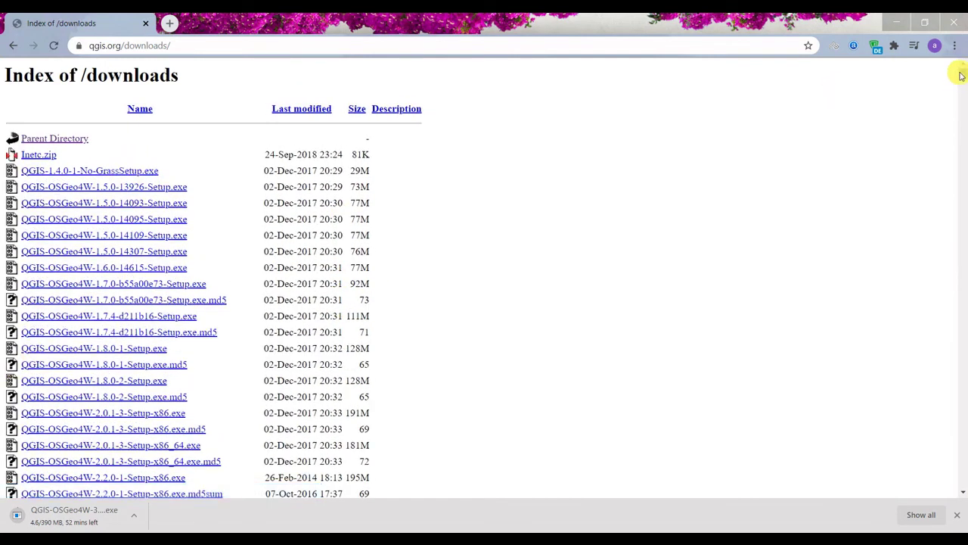
{"action": "left_click_drag", "start_coordinate": [963, 73], "coordinate": [962, 242]}
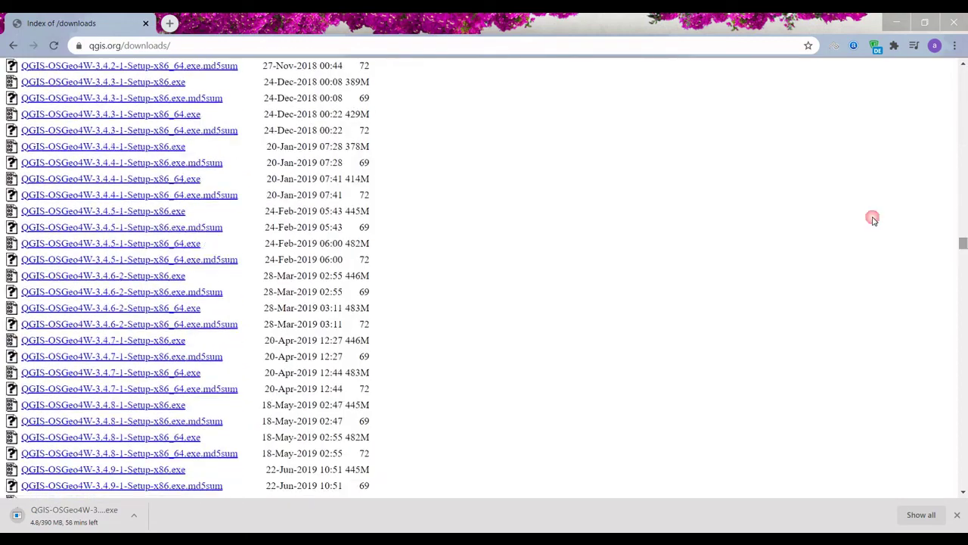
Step: Go back from the downloads index to the Download QGIS for your platform page
{"action": "left_click", "coordinate": [13, 46]}
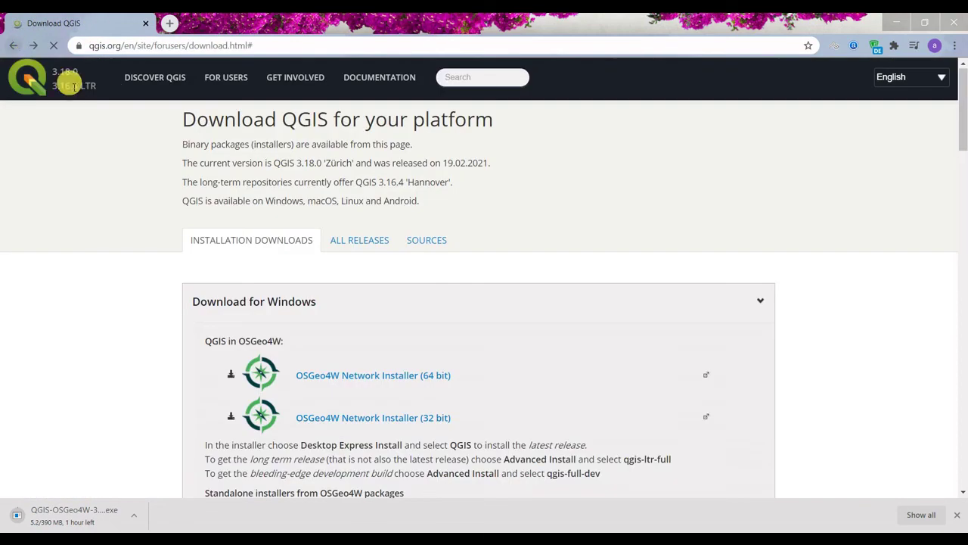